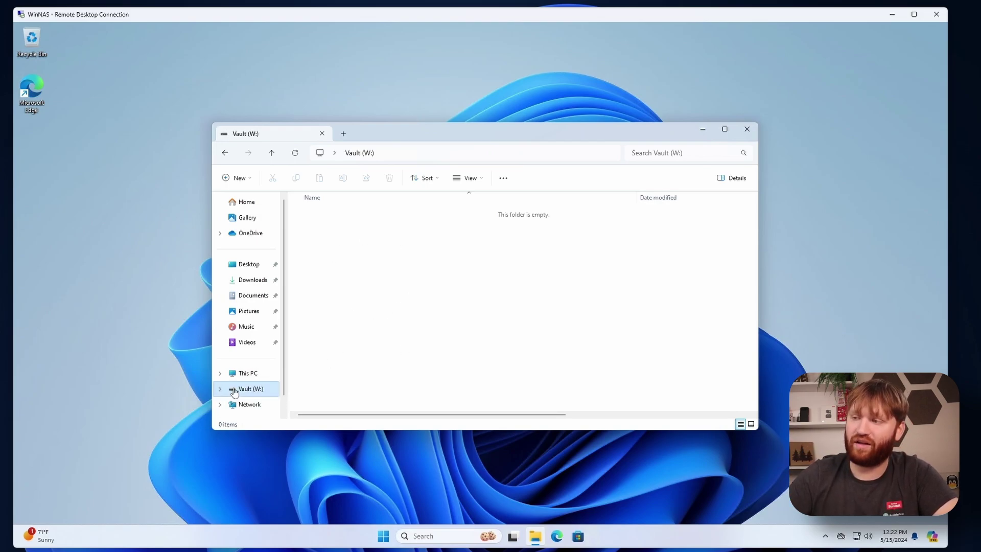
Step: Make a new folder named 'data' and a second named 'docker' on the Vault (W:) drive
right_click(375, 240)
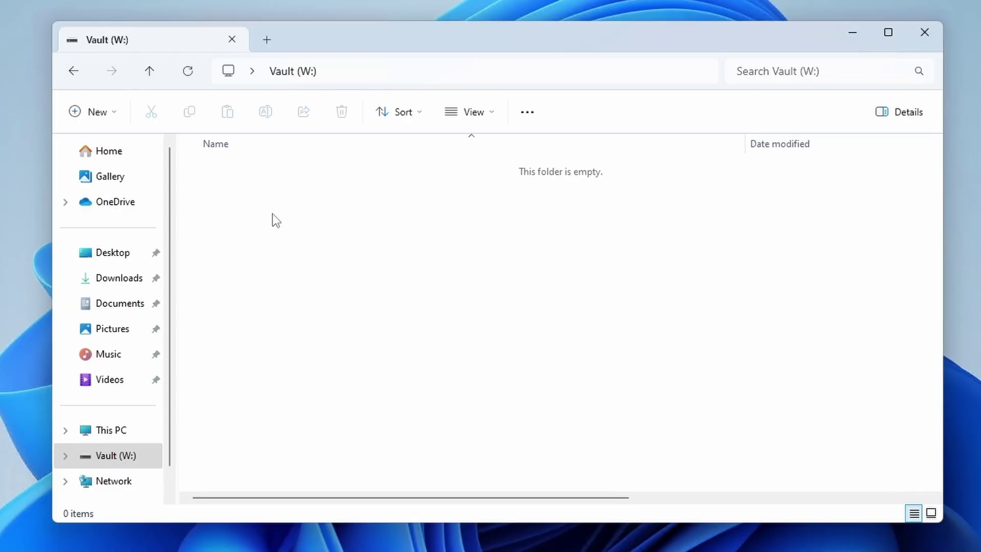
right_click(346, 244)
mouse_move(404, 300)
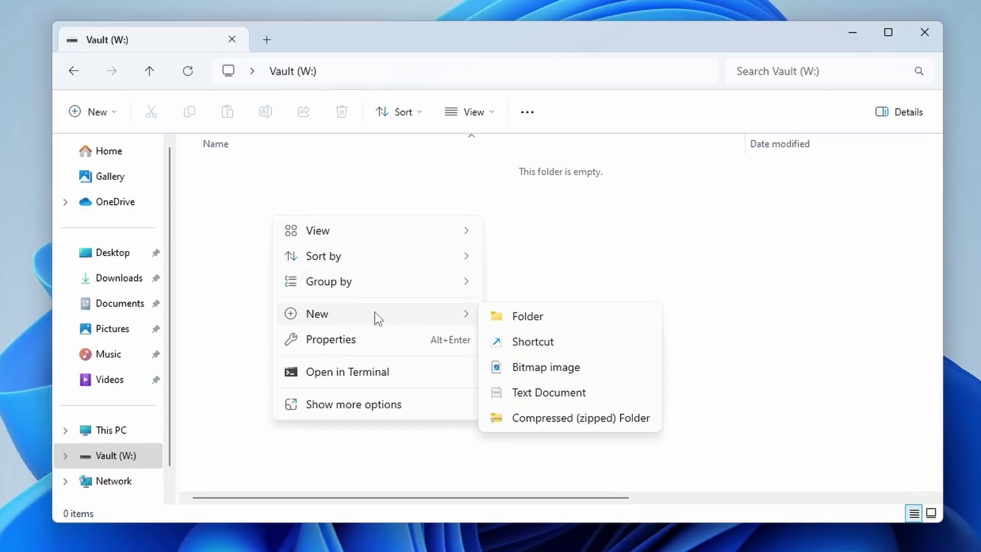
click(527, 316)
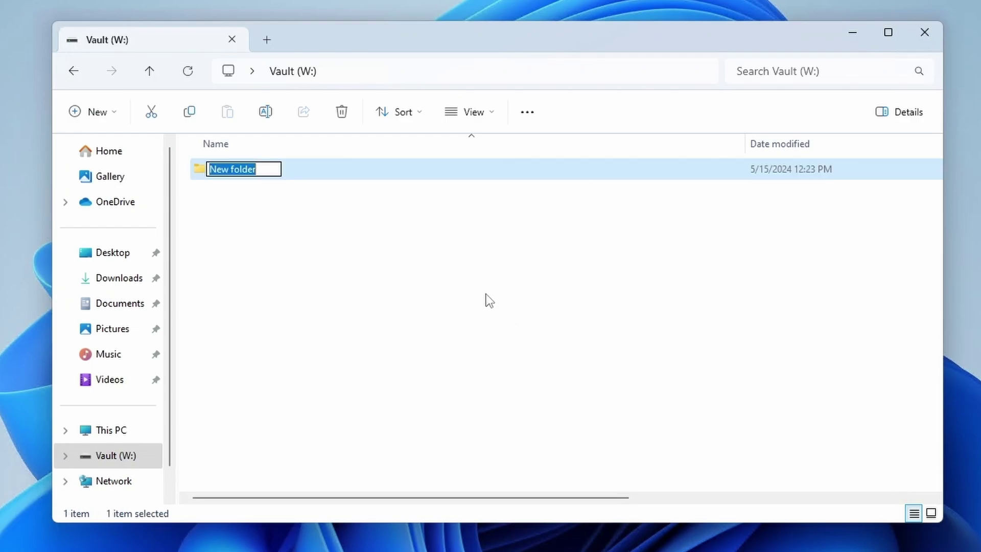
text(data)
key(Return)
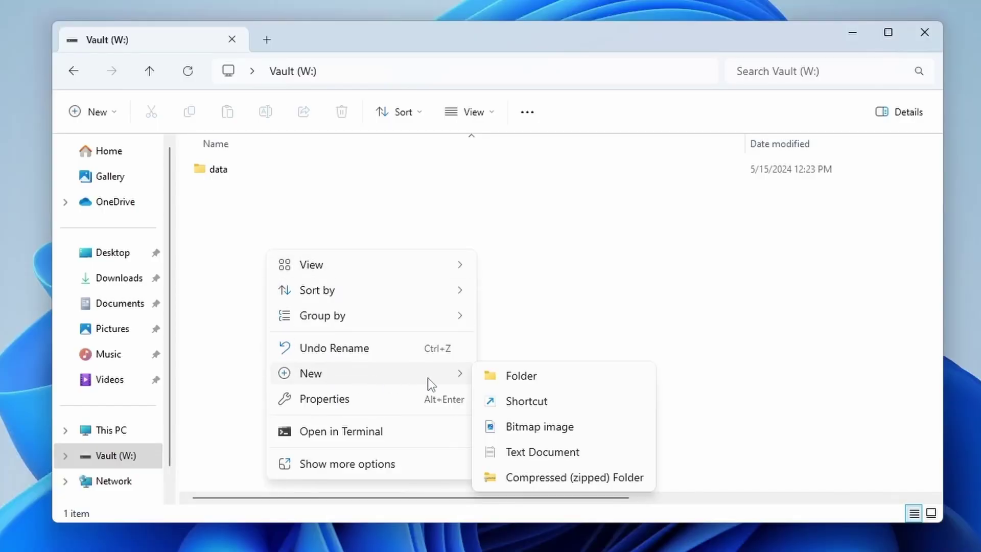
click(520, 381)
text(docker)
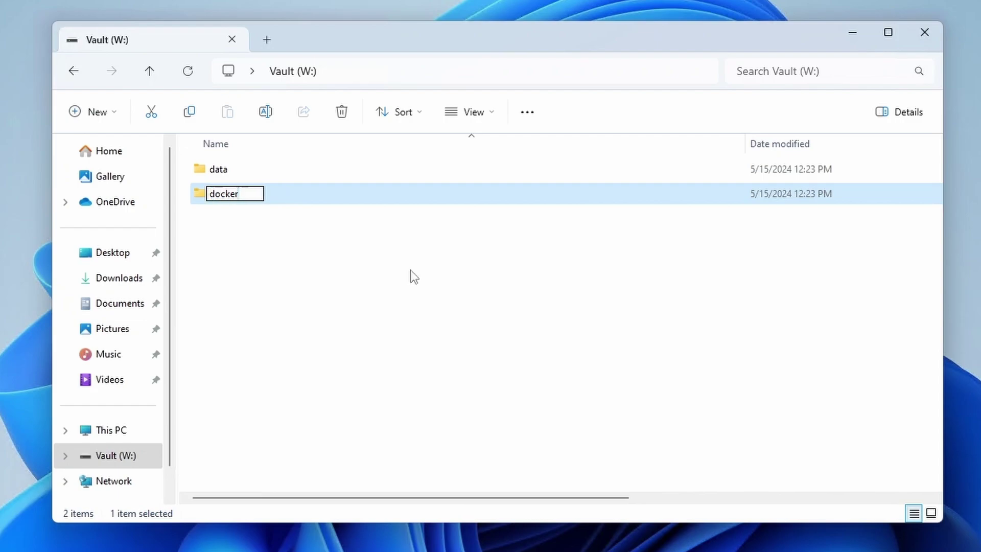
key(Return)
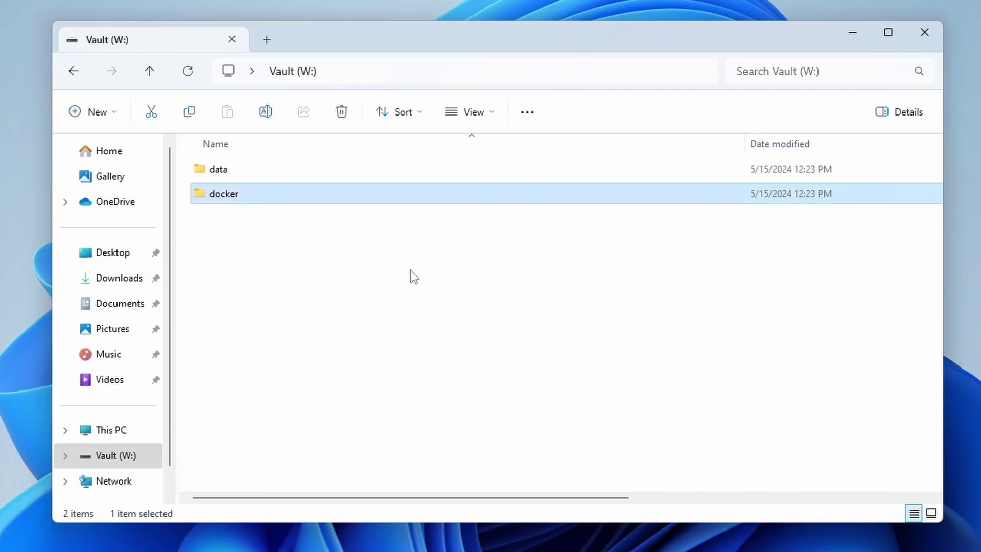
click(265, 255)
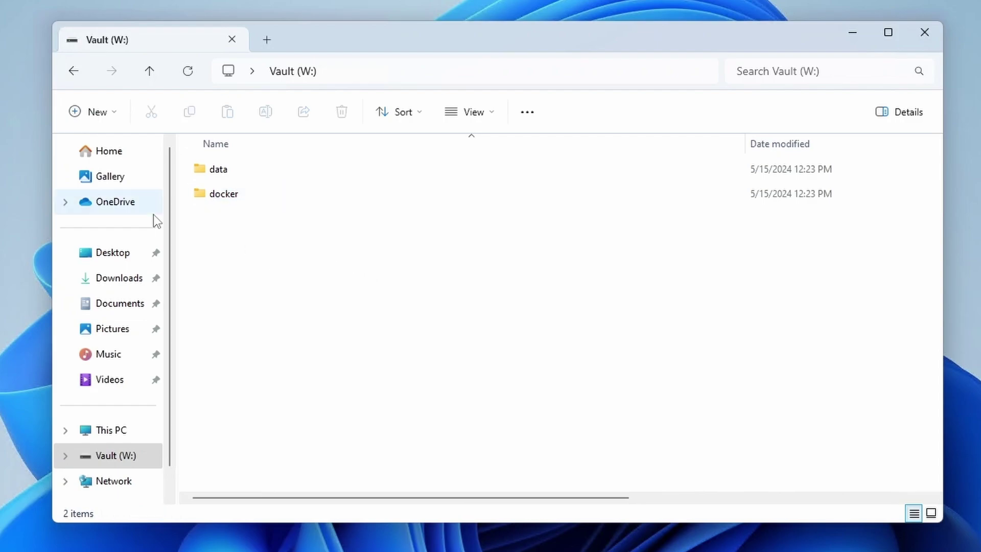
drag(291, 247, 277, 210)
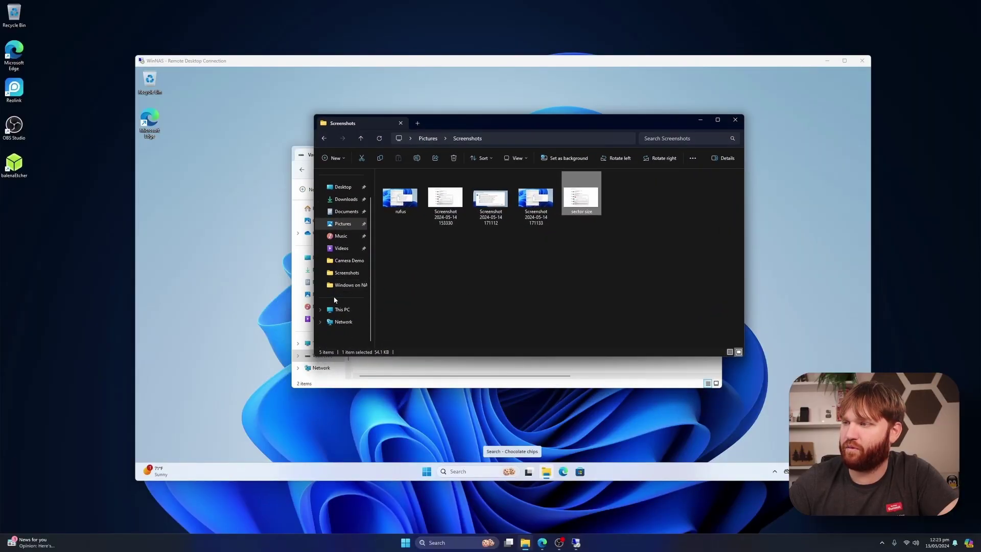
click(342, 322)
double_click(598, 188)
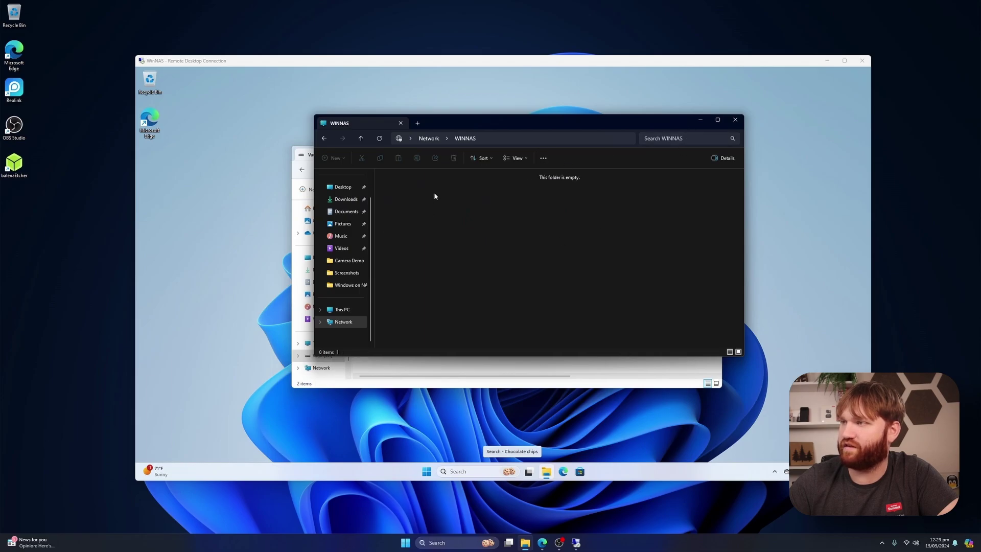
click(429, 139)
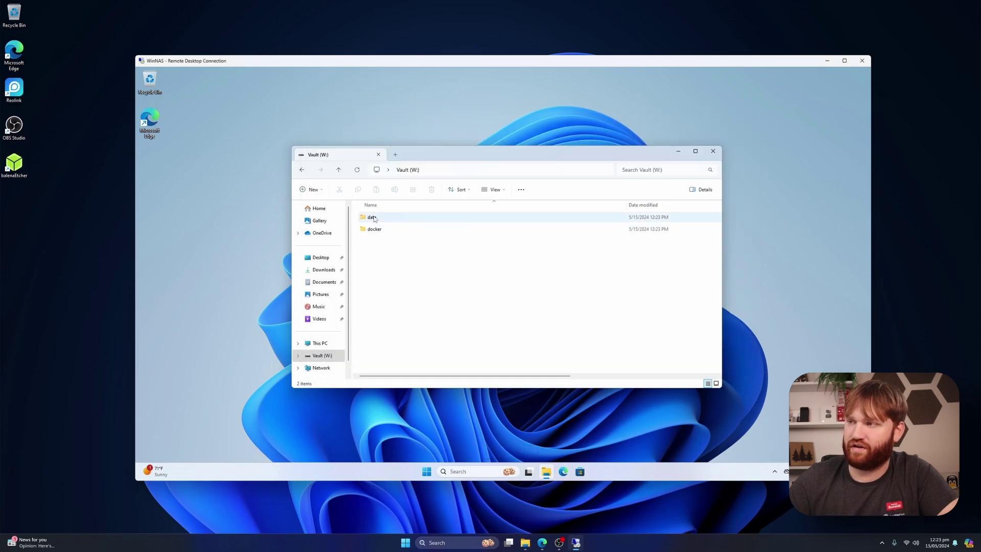
click(450, 222)
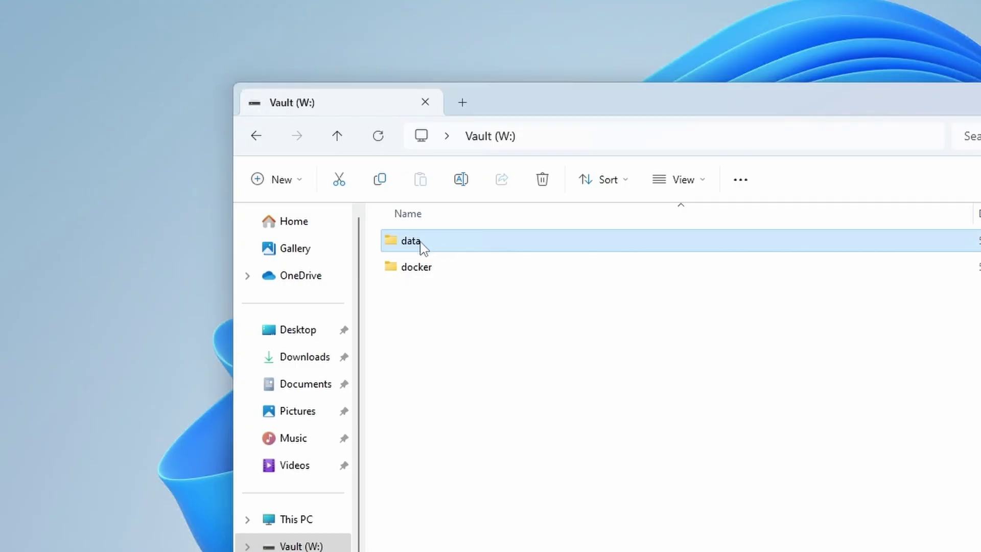
Step: From data's Properties Sharing tab, open the Network access dialog and expand its people list
right_click(420, 244)
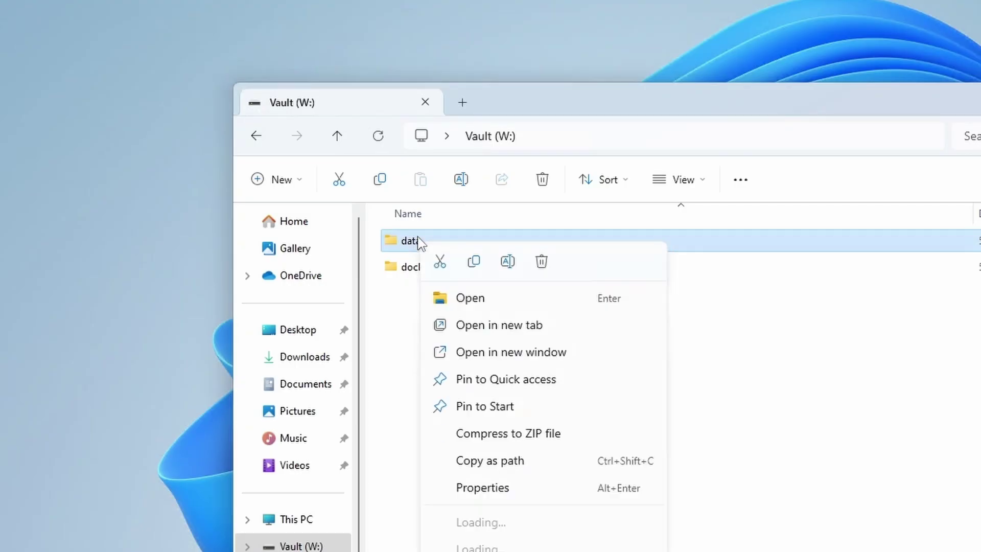
click(522, 491)
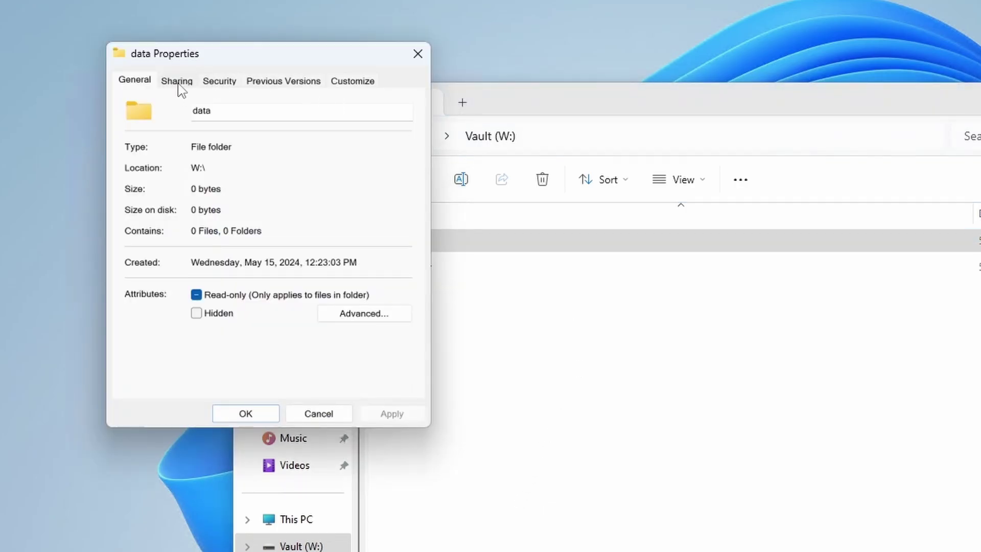
click(181, 90)
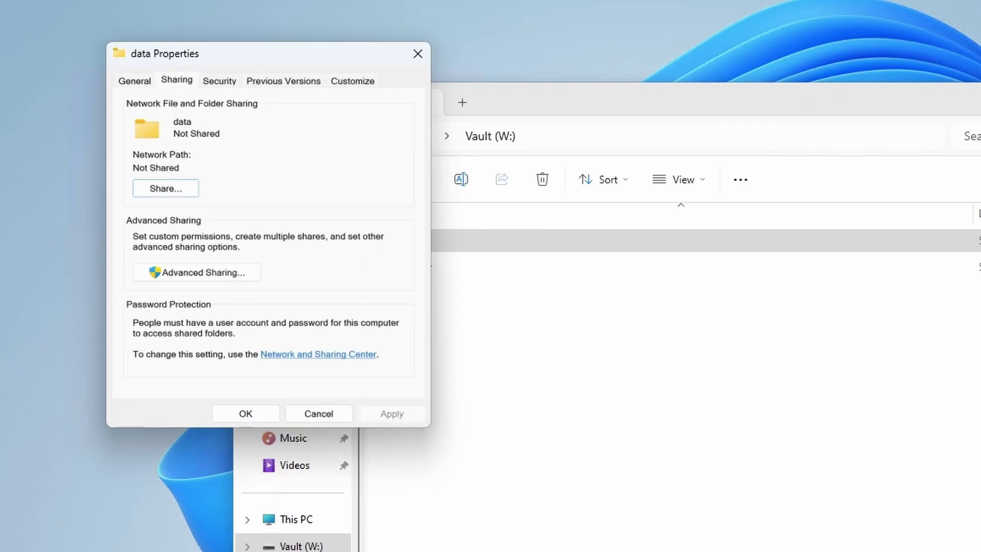
click(165, 189)
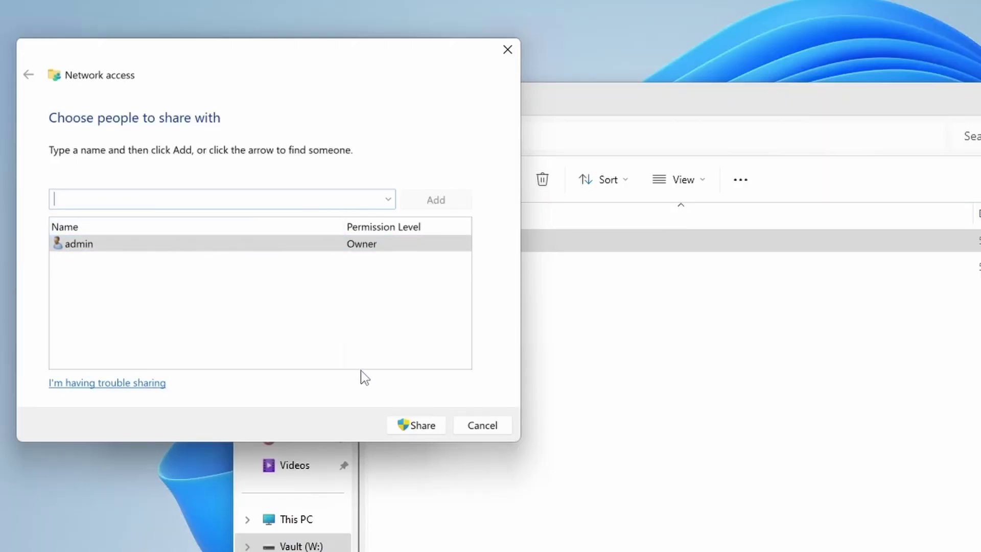
click(431, 426)
click(389, 199)
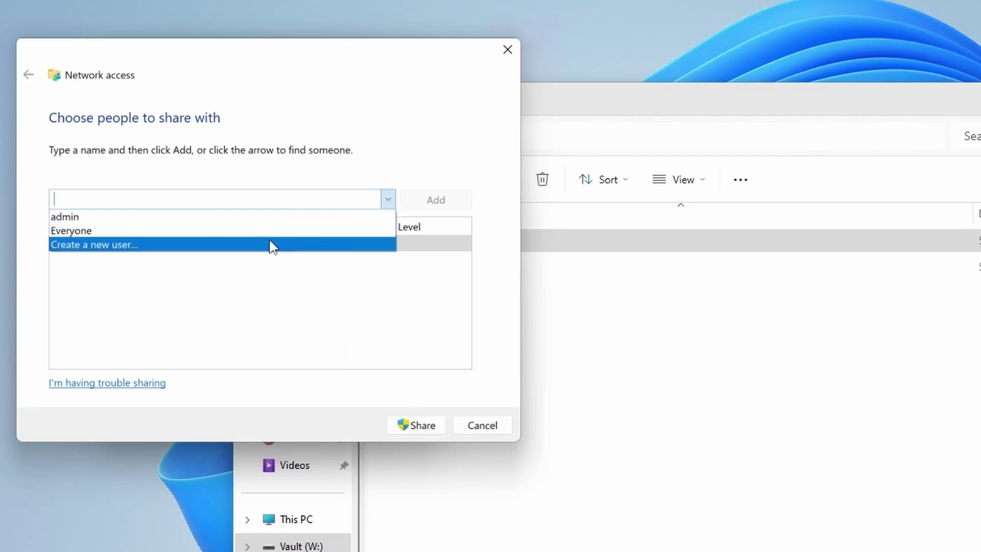
Step: Add Everyone with Read permission to the data folder's share and confirm the sharing
click(234, 230)
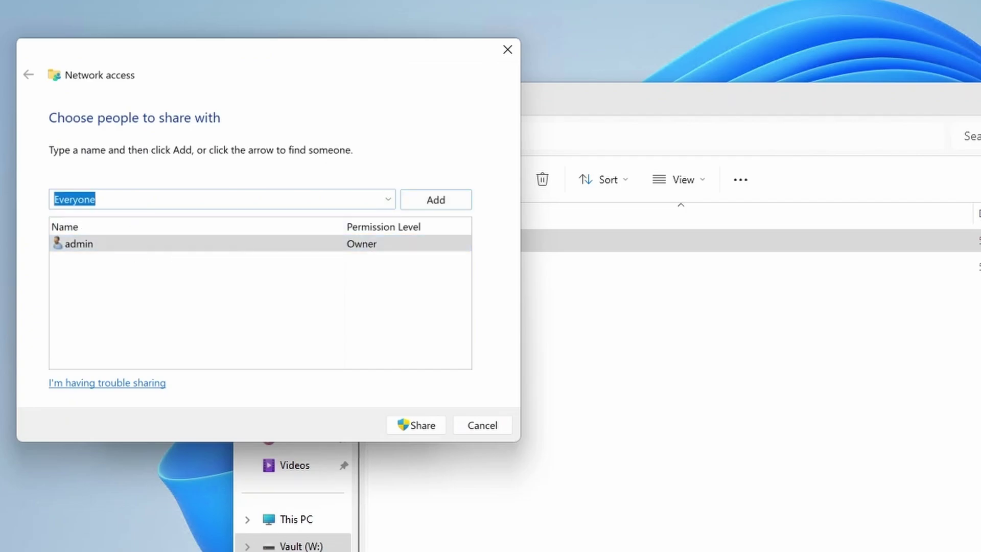
click(428, 202)
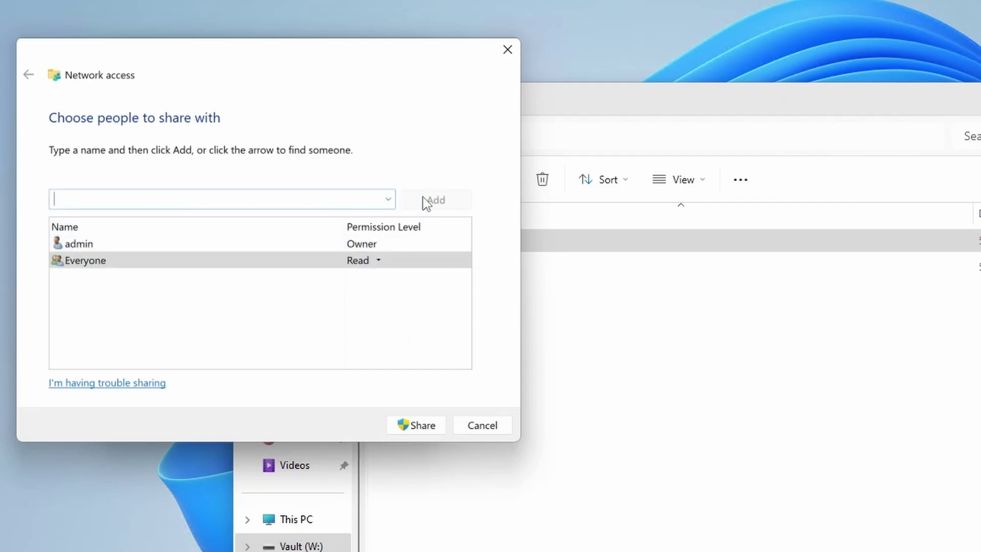
click(366, 261)
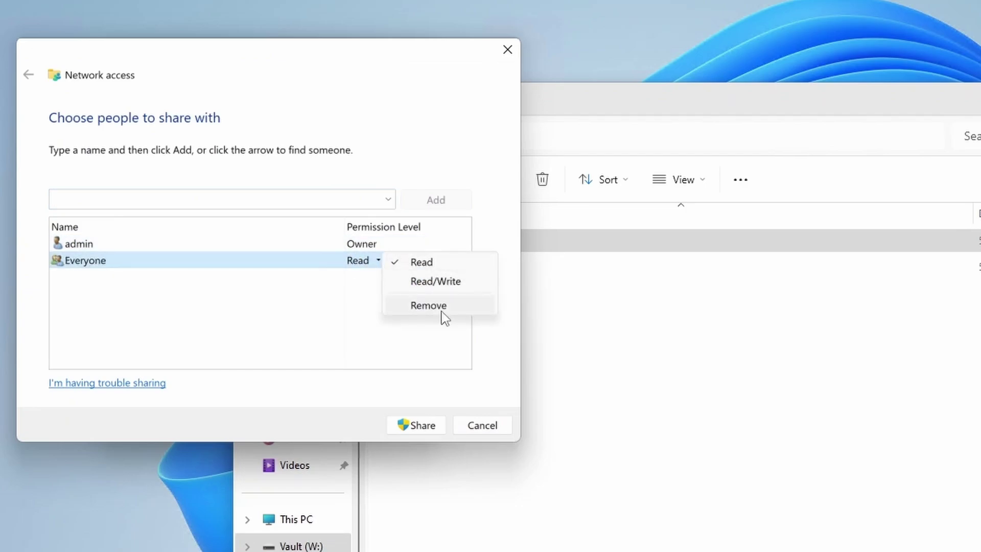
click(369, 299)
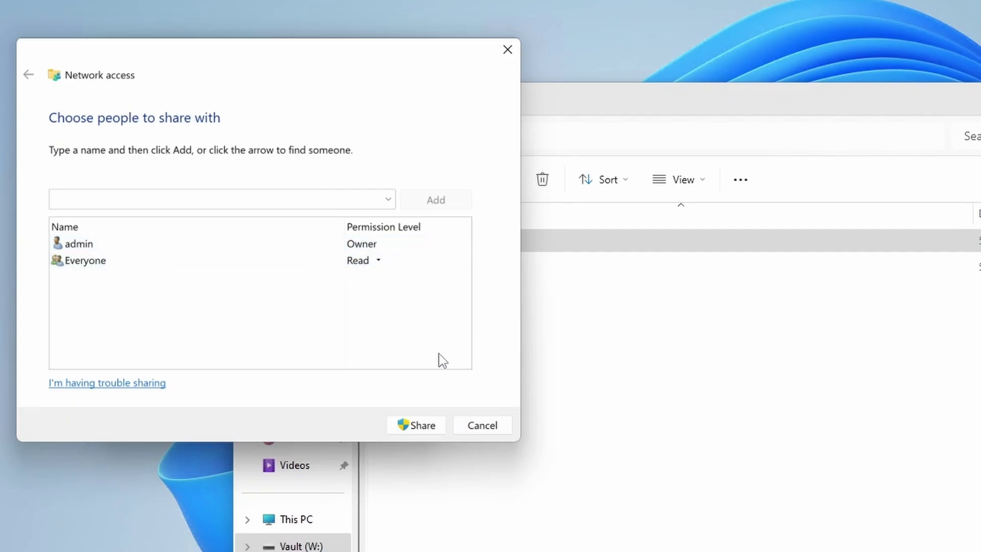
click(416, 427)
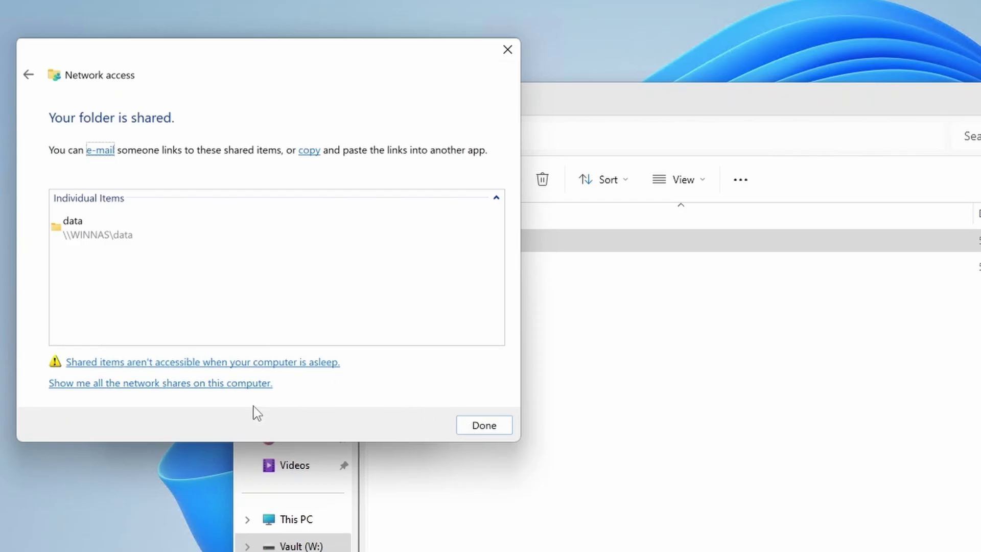
click(494, 427)
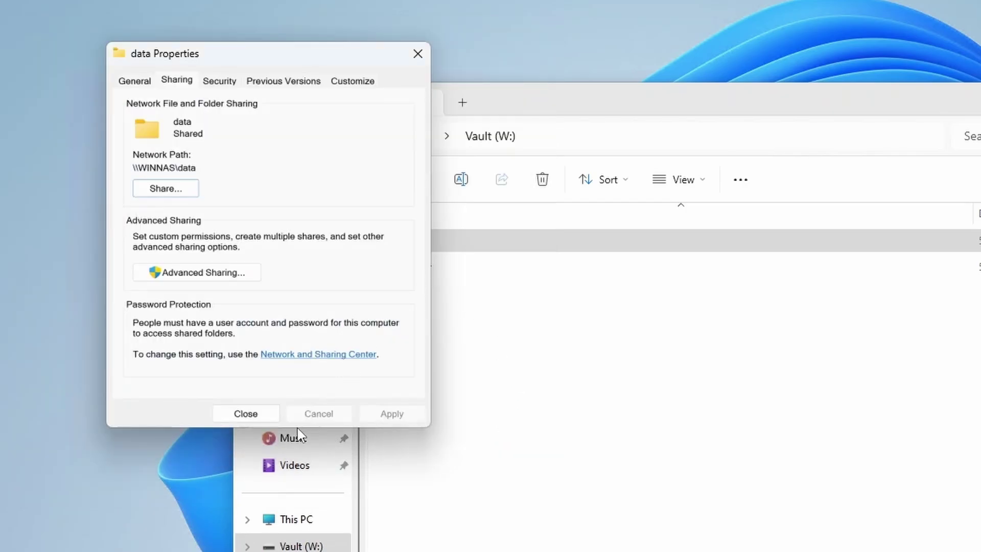
Step: Close data's Properties, then share the docker folder from its Properties Sharing tab
click(242, 413)
click(434, 267)
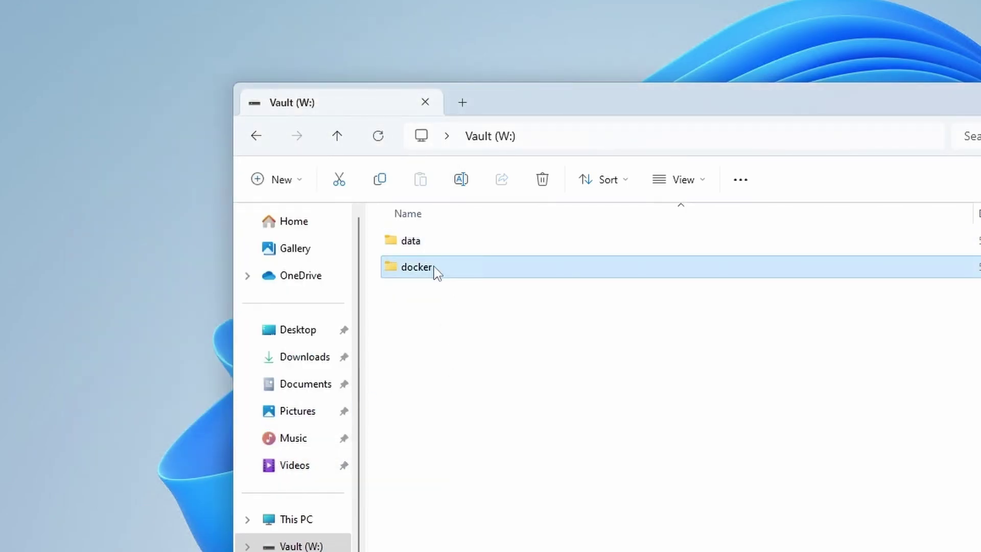
right_click(434, 270)
click(540, 518)
click(183, 91)
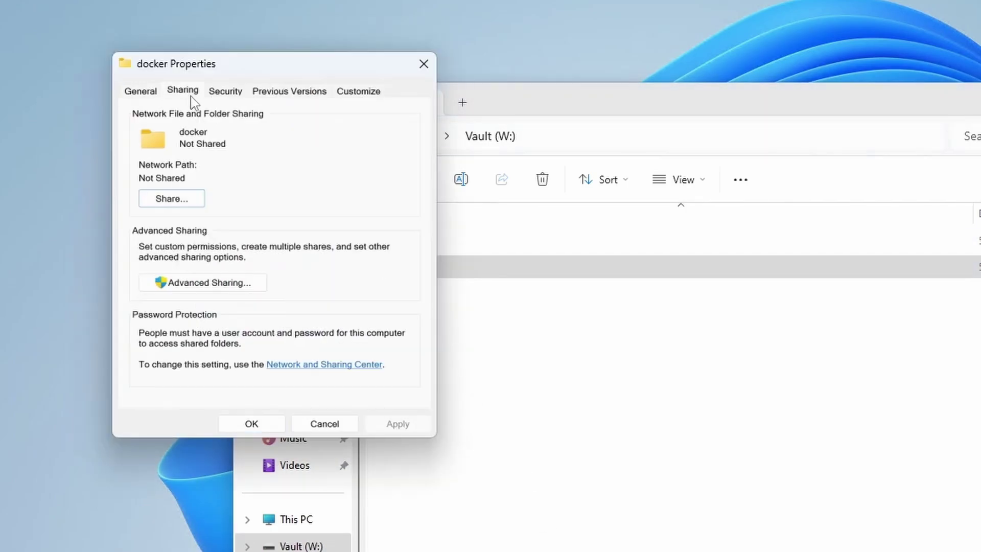
click(173, 199)
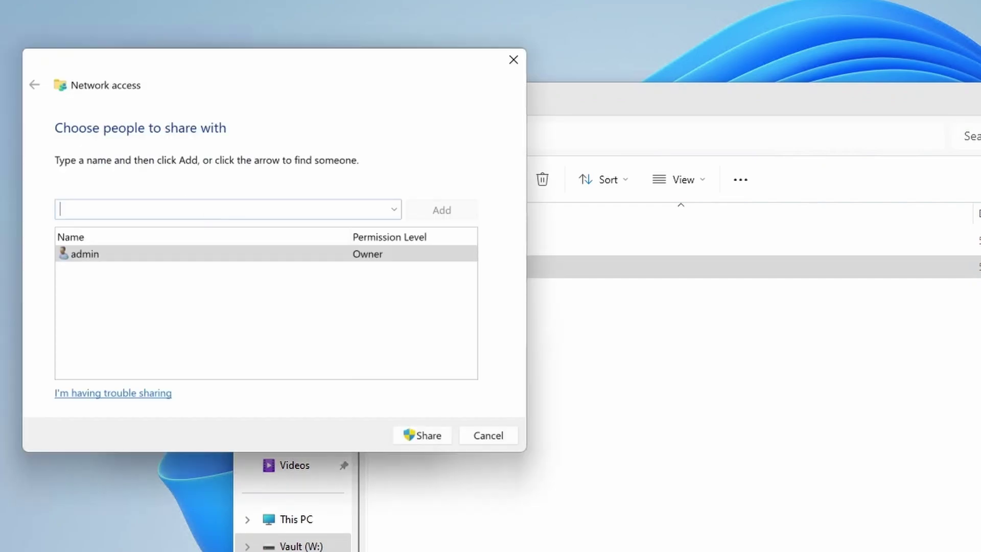
click(429, 436)
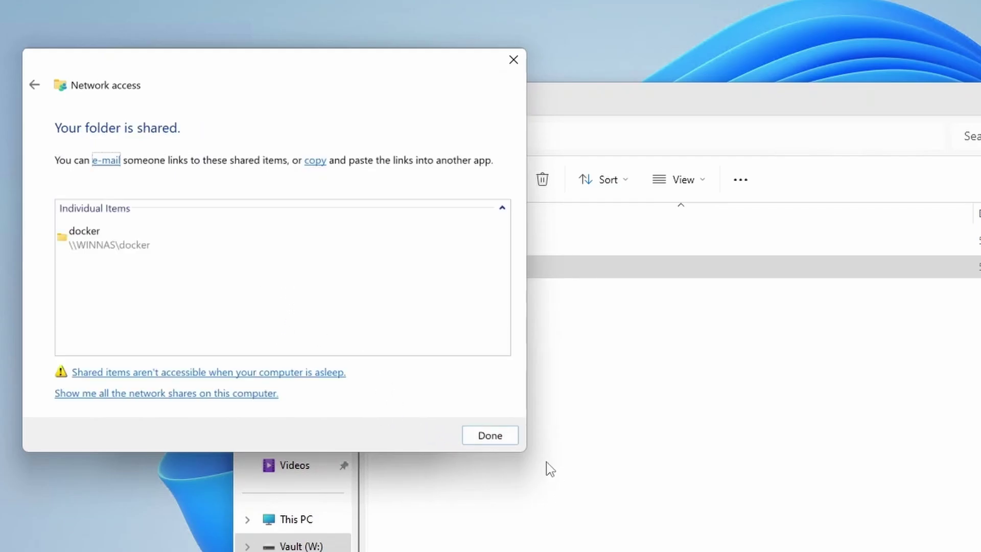
click(489, 435)
Step: Open docker's Advanced Sharing and inspect its share name and comments field
click(199, 283)
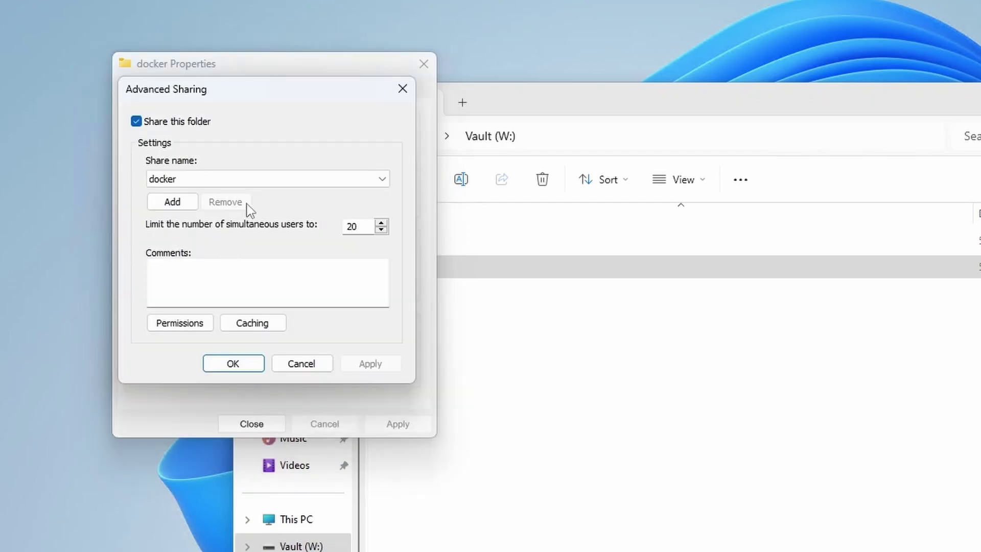
click(183, 179)
click(218, 179)
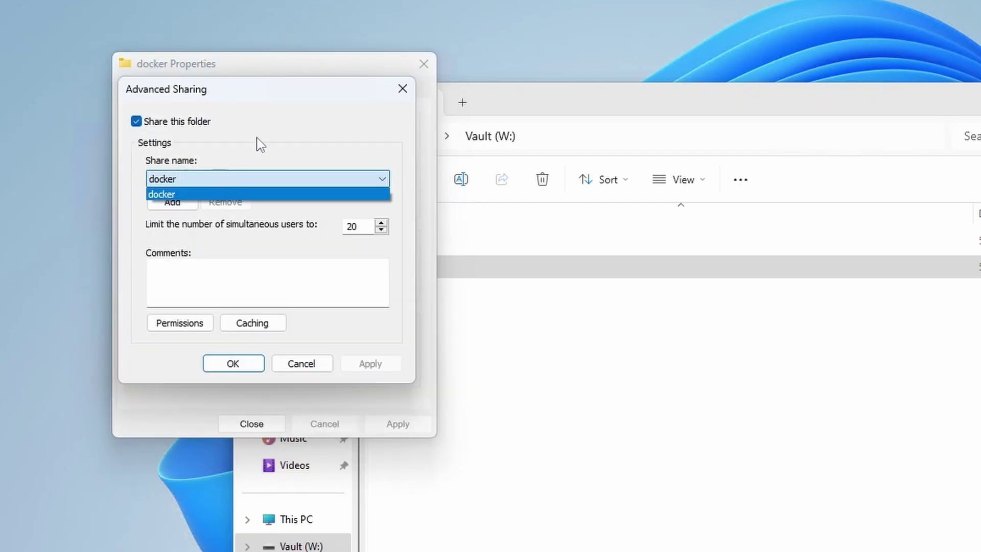
click(258, 161)
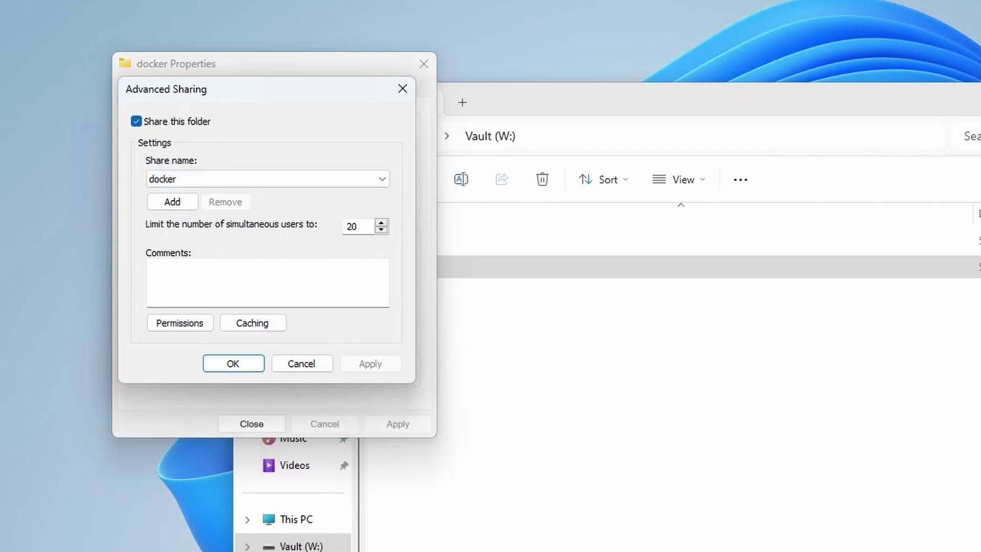
click(302, 267)
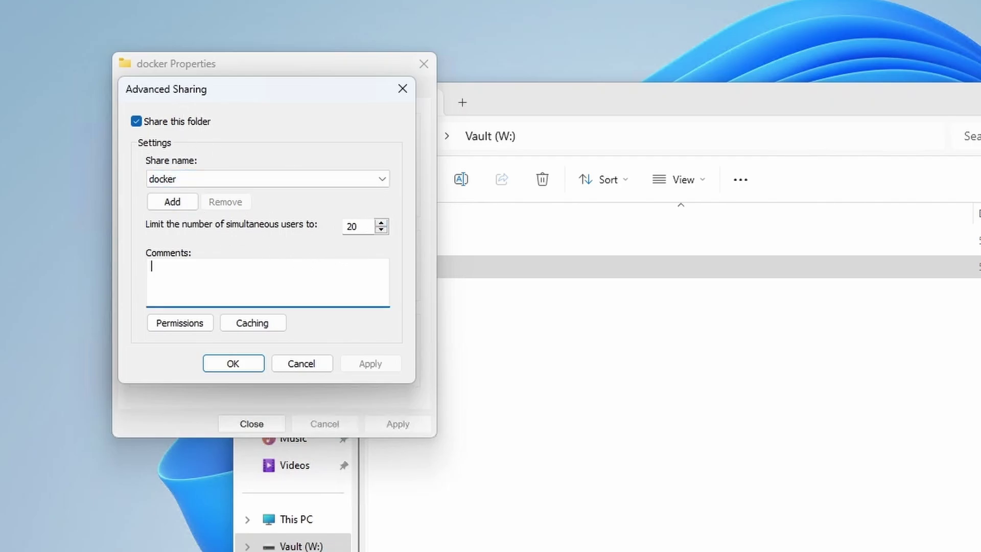
Step: Review Everyone's docker share permissions, cancel both dialogs unchanged, and close docker's Properties
click(194, 321)
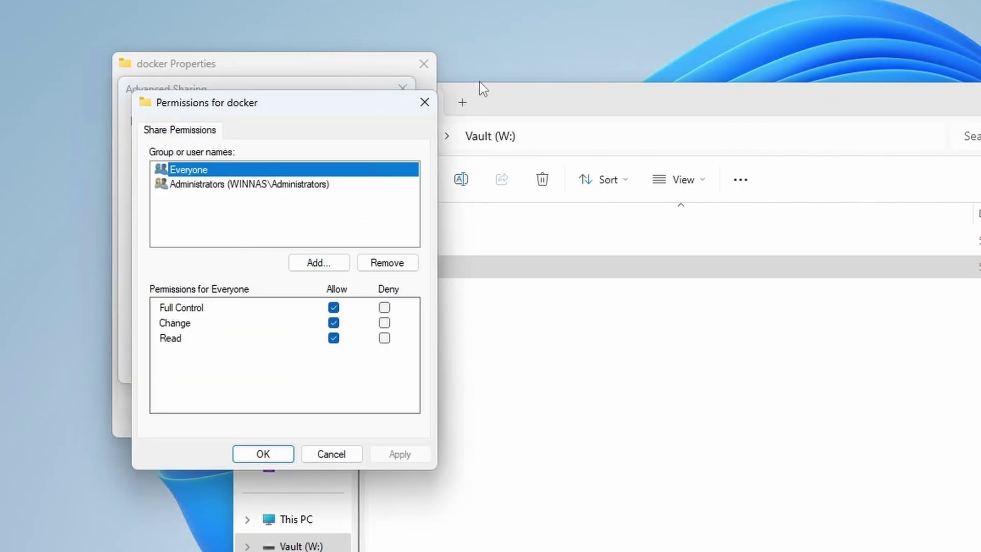
click(344, 454)
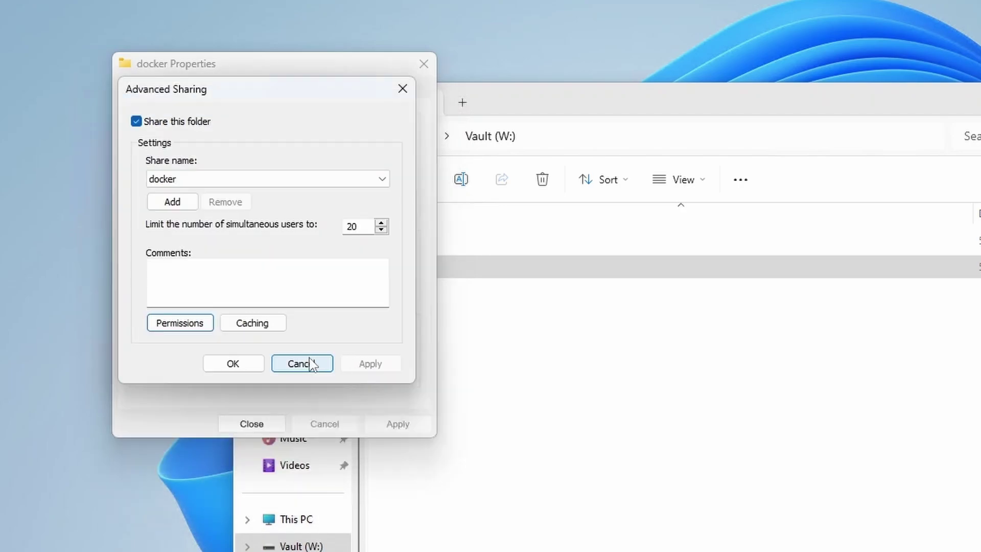
click(311, 363)
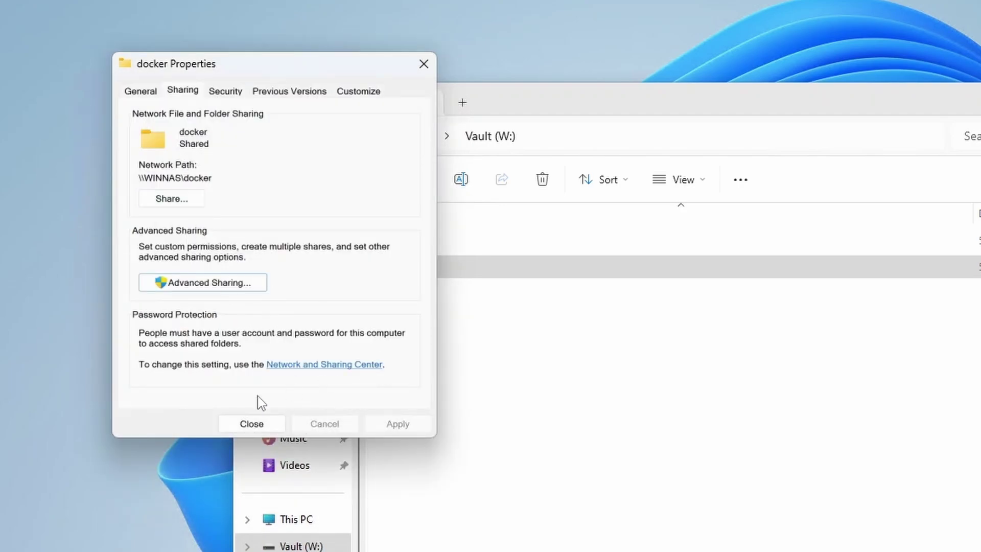
click(240, 428)
click(585, 314)
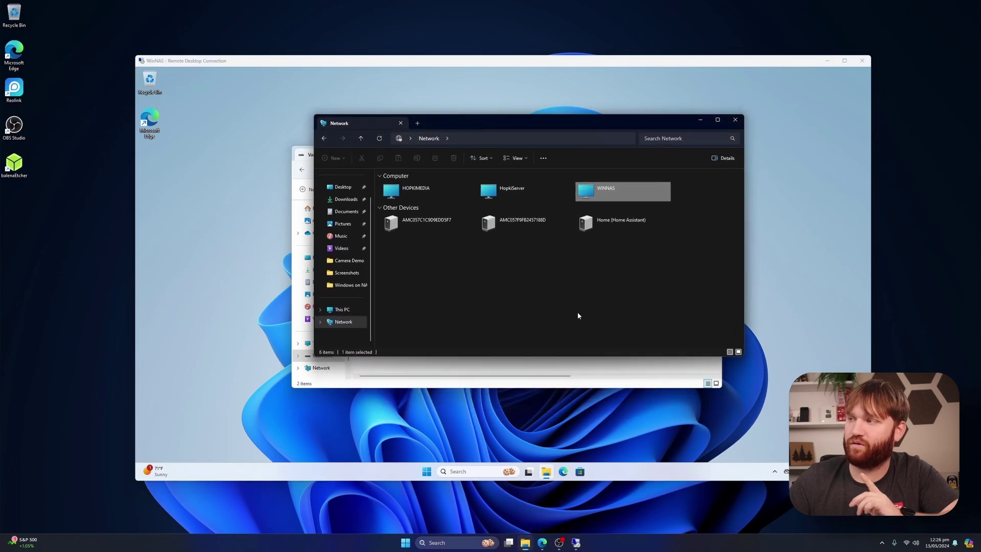
Step: Open WINNAS and its empty data share from Network, then add a new tab
double_click(603, 202)
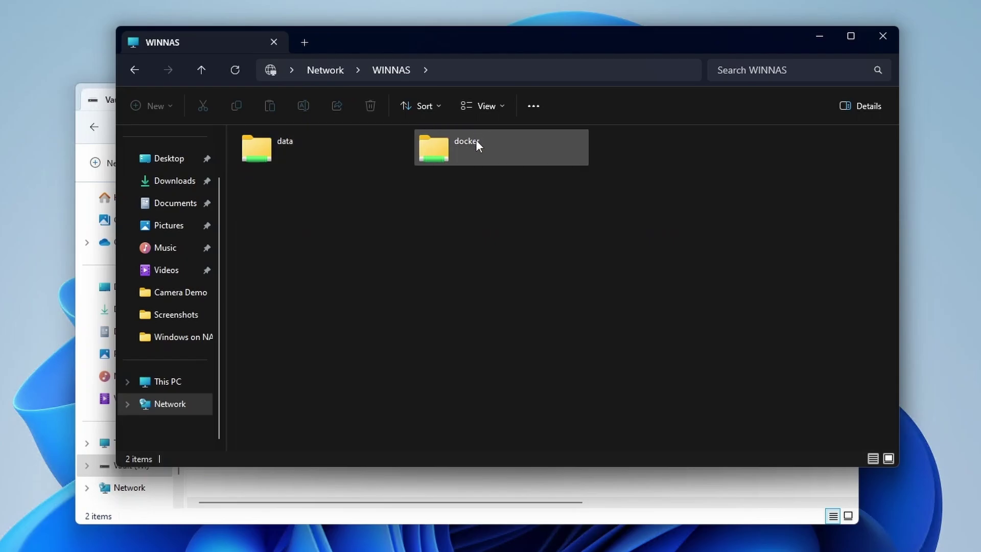
double_click(393, 147)
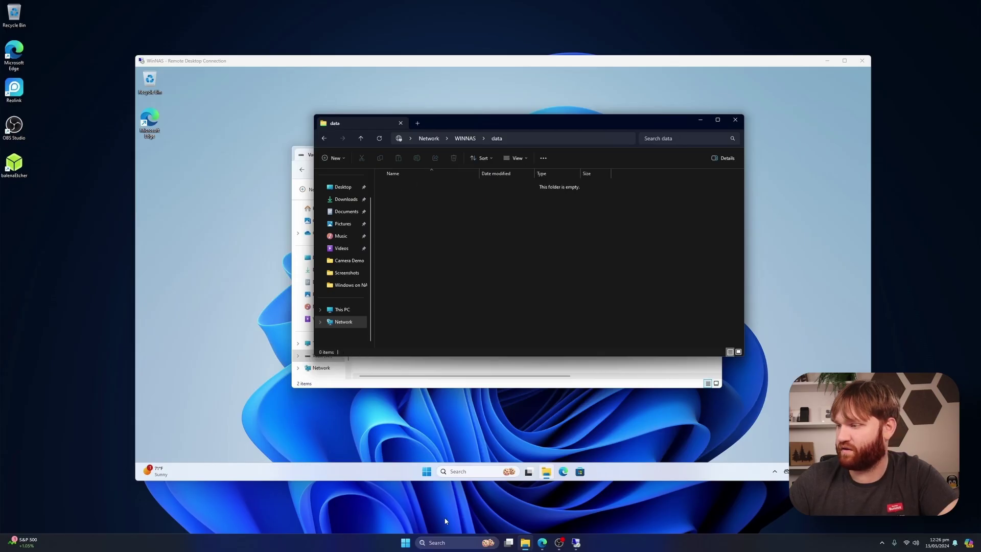
key(ctrl+t)
Step: Copy the holoiso ISO from Downloads into \\WINNAS\data and confirm it appears in Vault (W:)\data
click(347, 226)
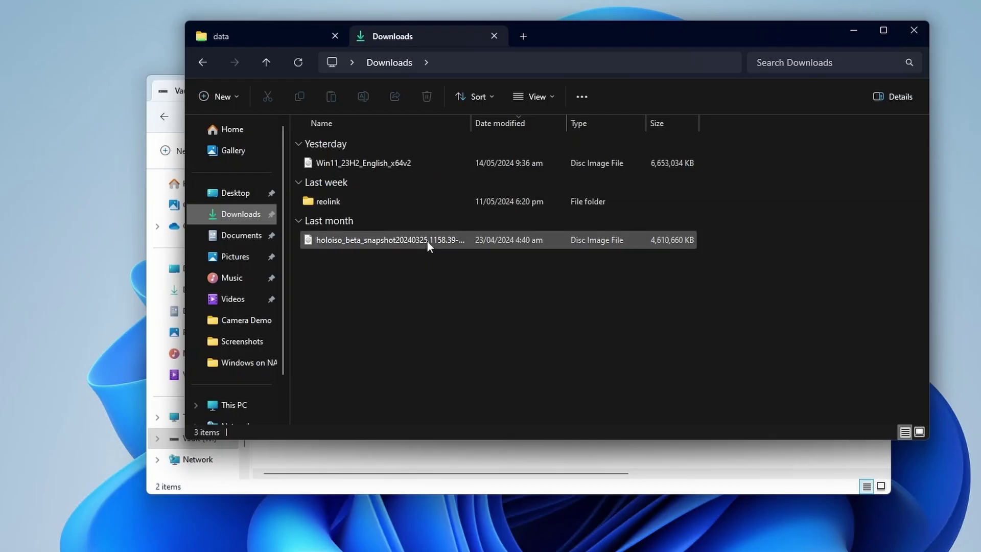
click(360, 241)
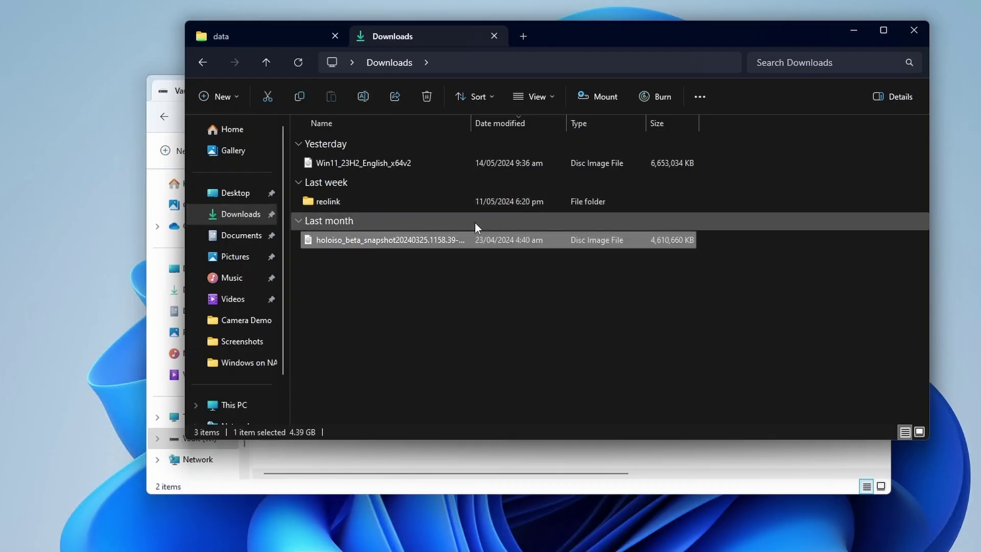
click(271, 35)
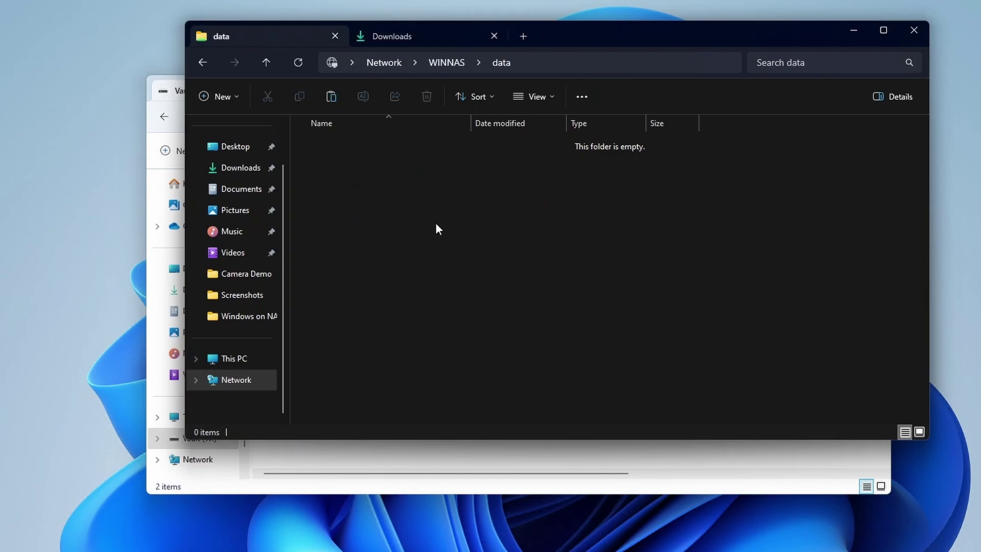
key(ctrl+v)
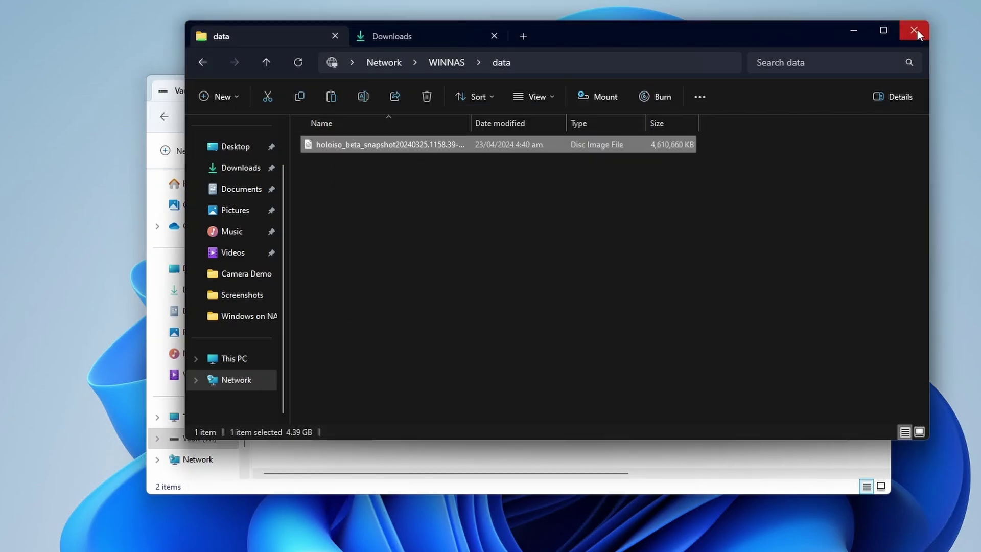
click(914, 31)
double_click(286, 207)
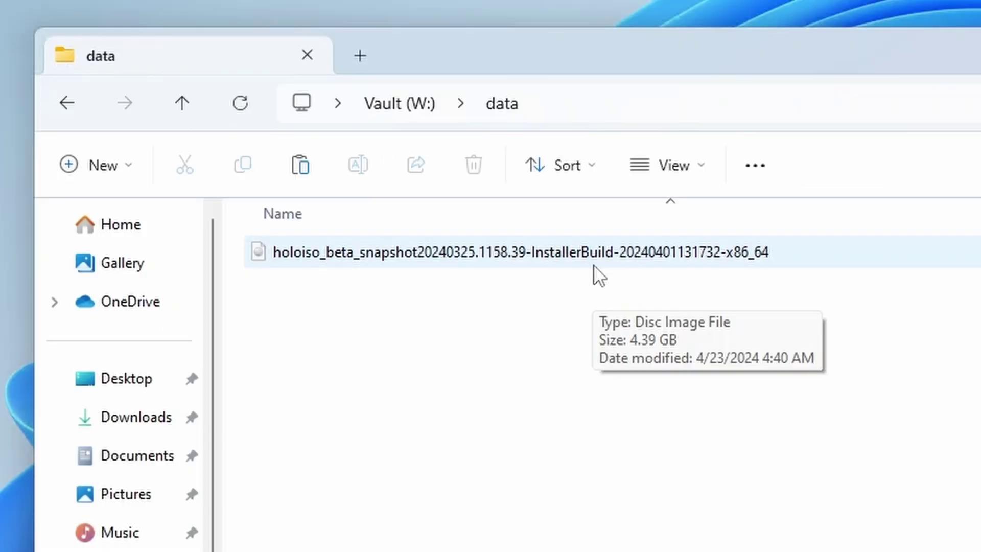